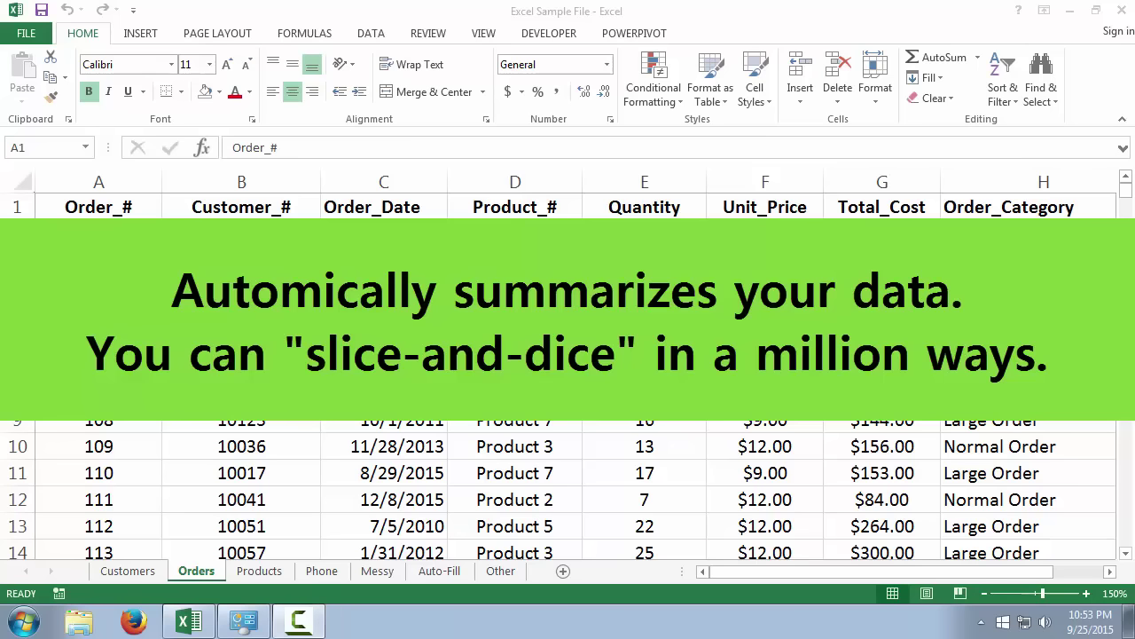
- Preview the recommended PivotTables for the Orders data, including Sum of Total_Cost by Order_Category, without inserting one
{"action": "left_click", "coordinate": [97, 210]}
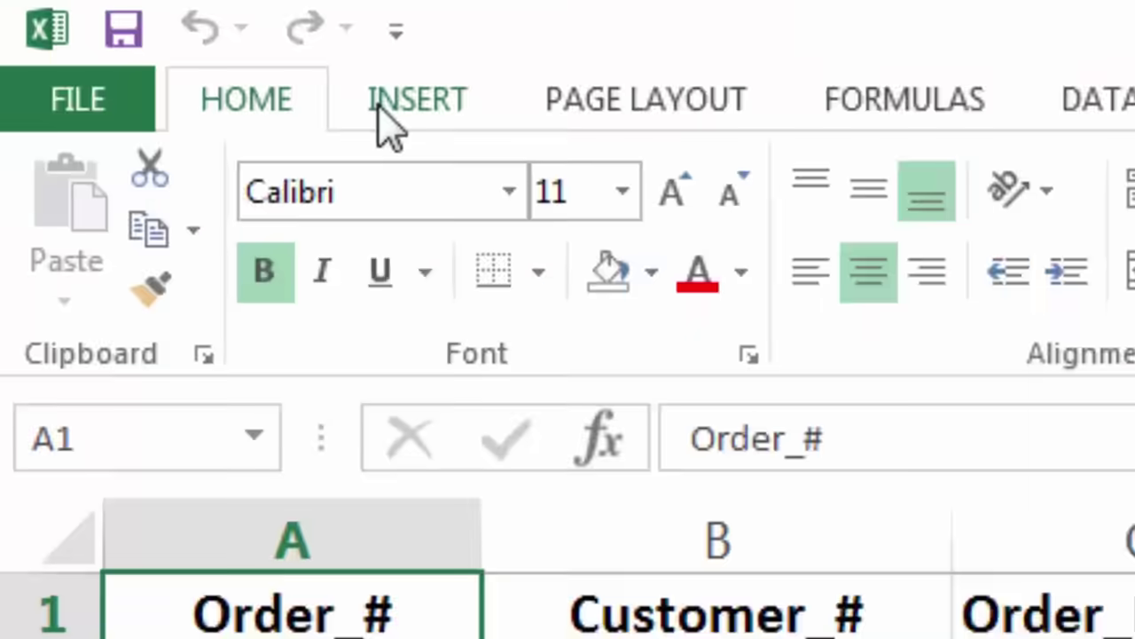
{"action": "left_click", "coordinate": [127, 36]}
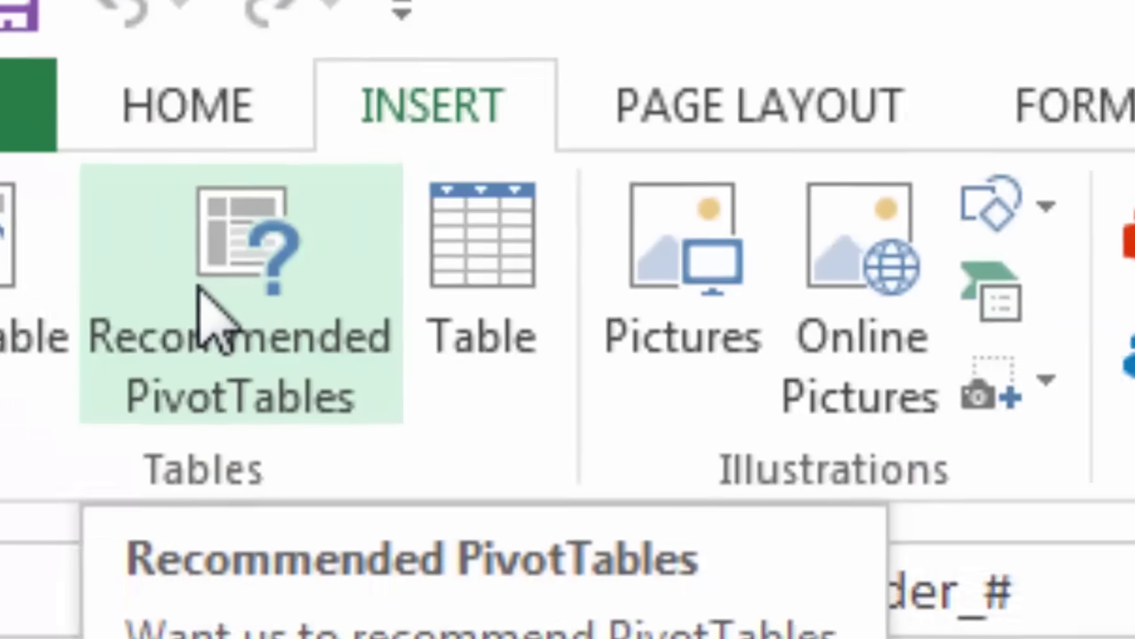
{"action": "left_click", "coordinate": [417, 381]}
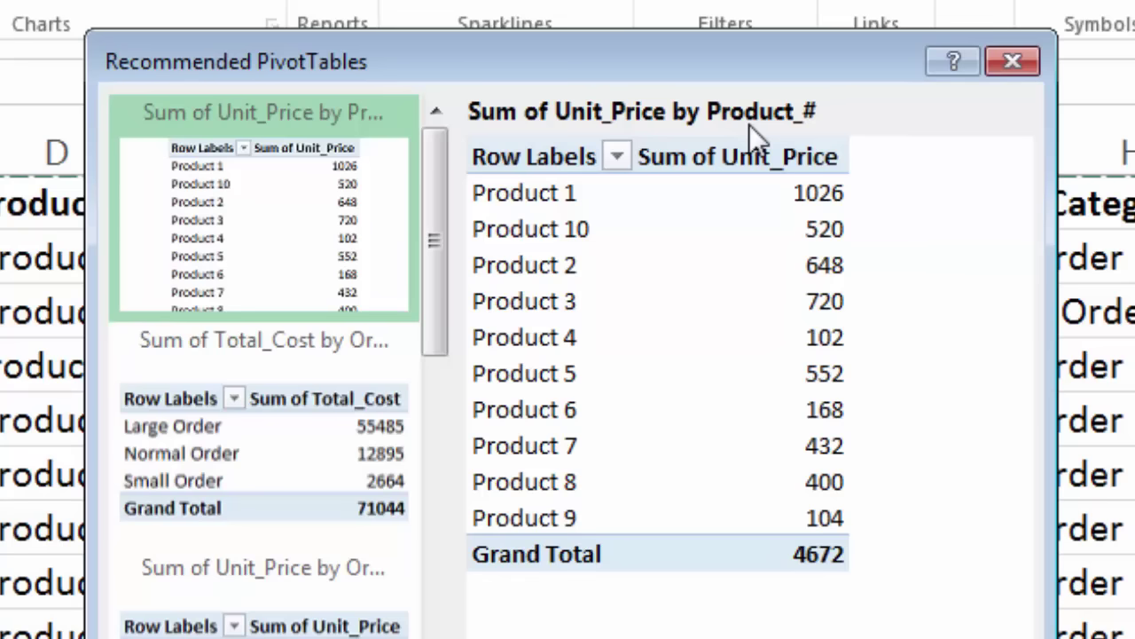
{"action": "left_click", "coordinate": [299, 427]}
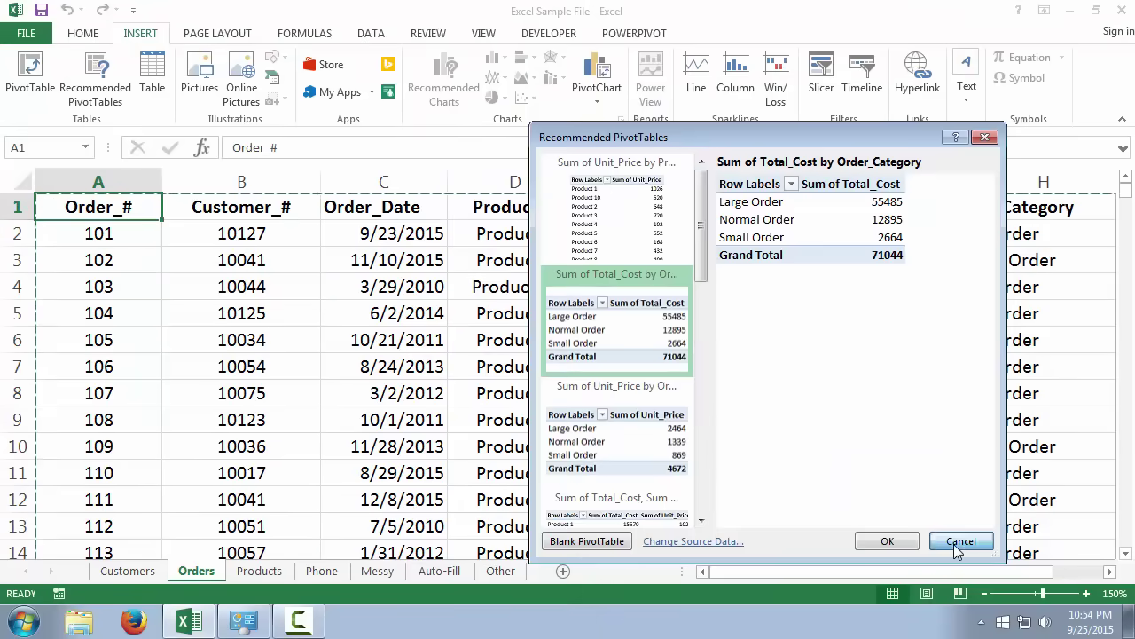
{"action": "left_click", "coordinate": [952, 638]}
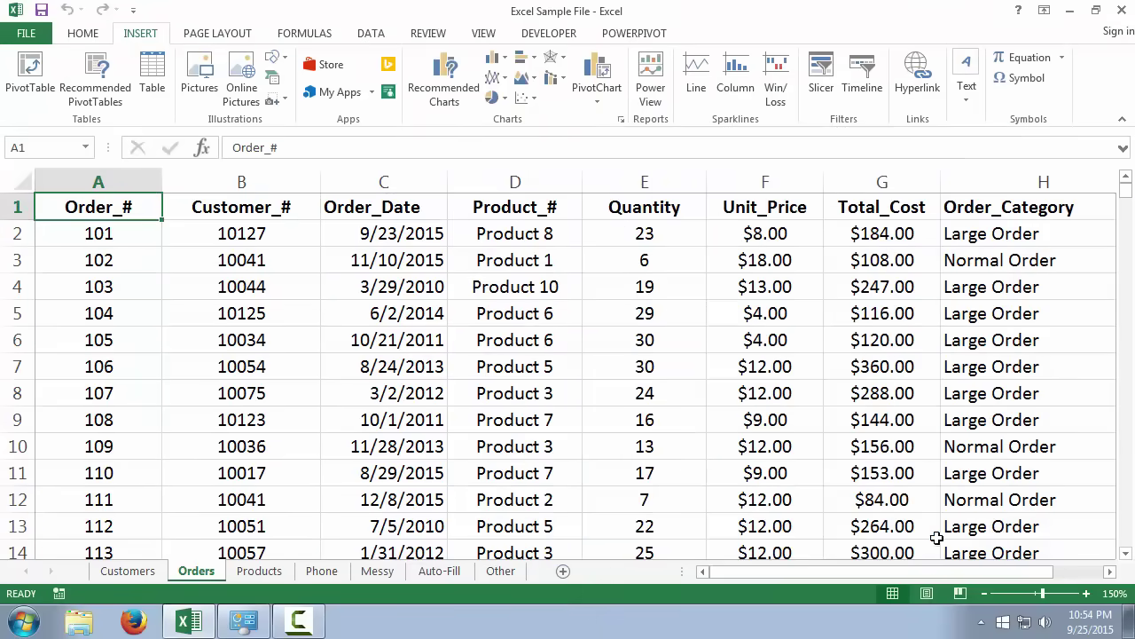
- Create a blank PivotTable on a new worksheet from the range Orders!$A$1:$H$501
{"action": "left_click", "coordinate": [27, 63]}
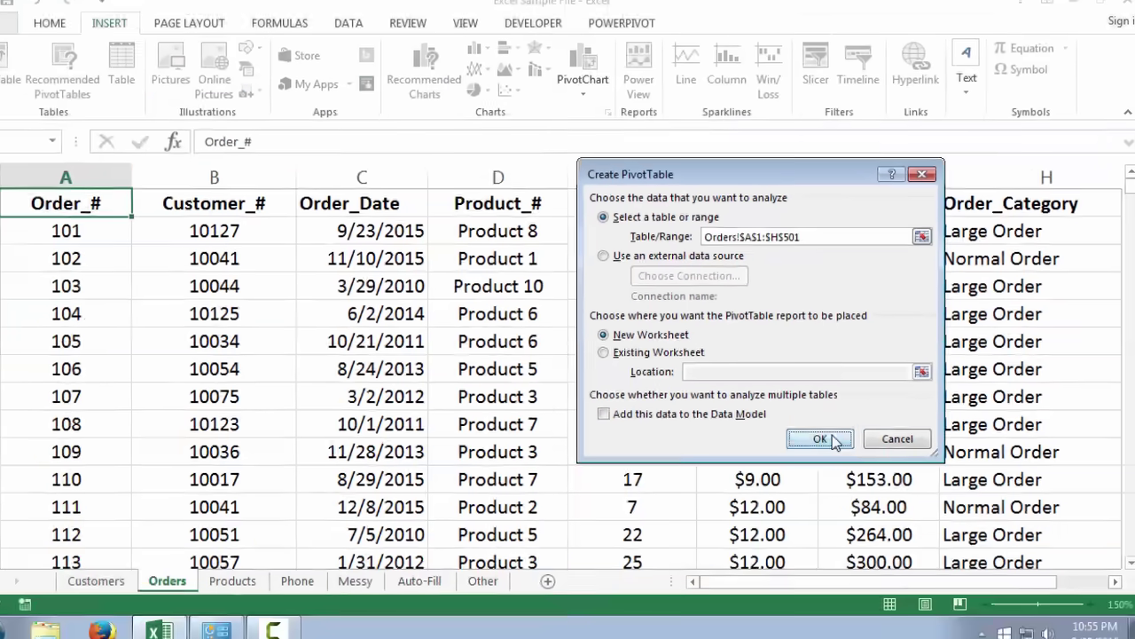
{"action": "left_click", "coordinate": [759, 509]}
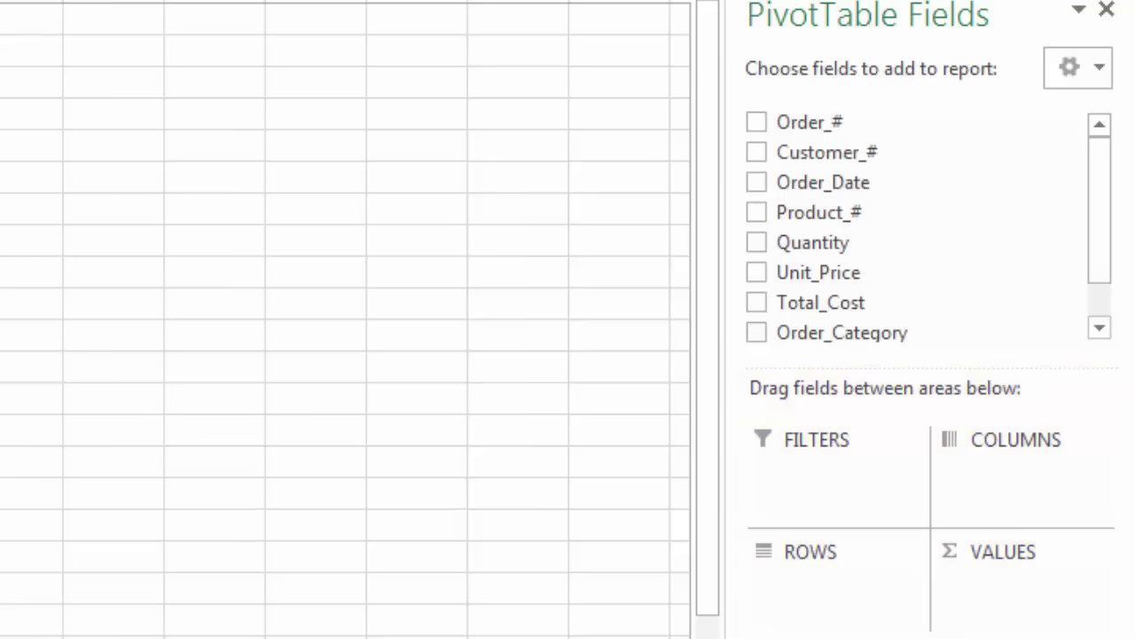
{"action": "scroll", "coordinate": [345, 320], "scroll_direction": "up", "scroll_amount": 2}
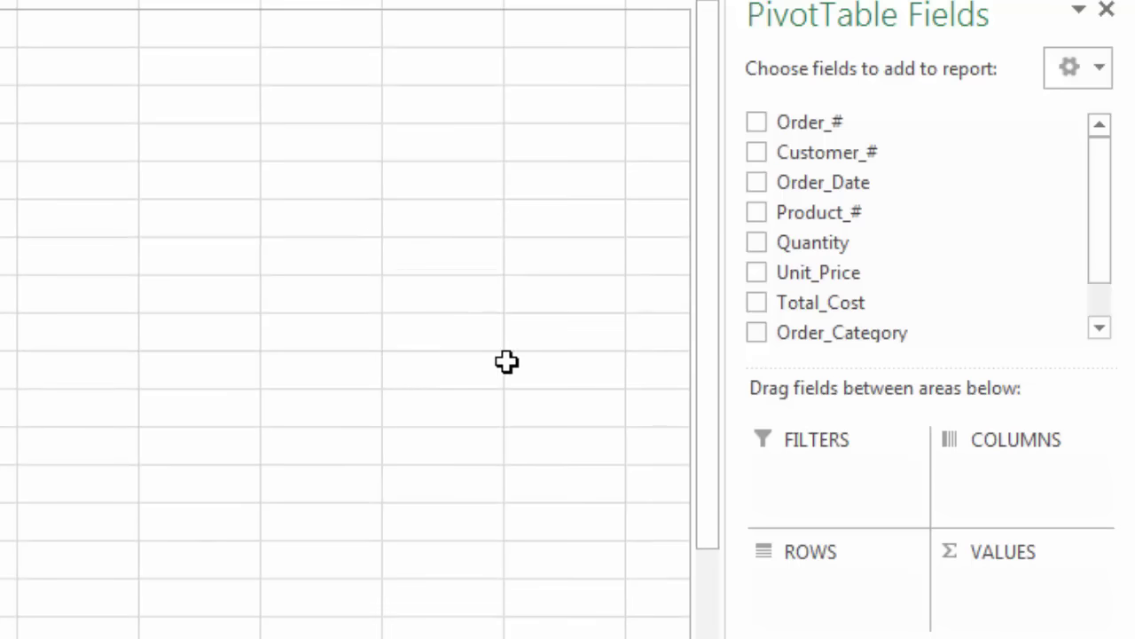
- Summarize Total_Cost by Order_Category, trying the category as the column field before returning it to the rows
{"action": "left_click", "coordinate": [759, 306]}
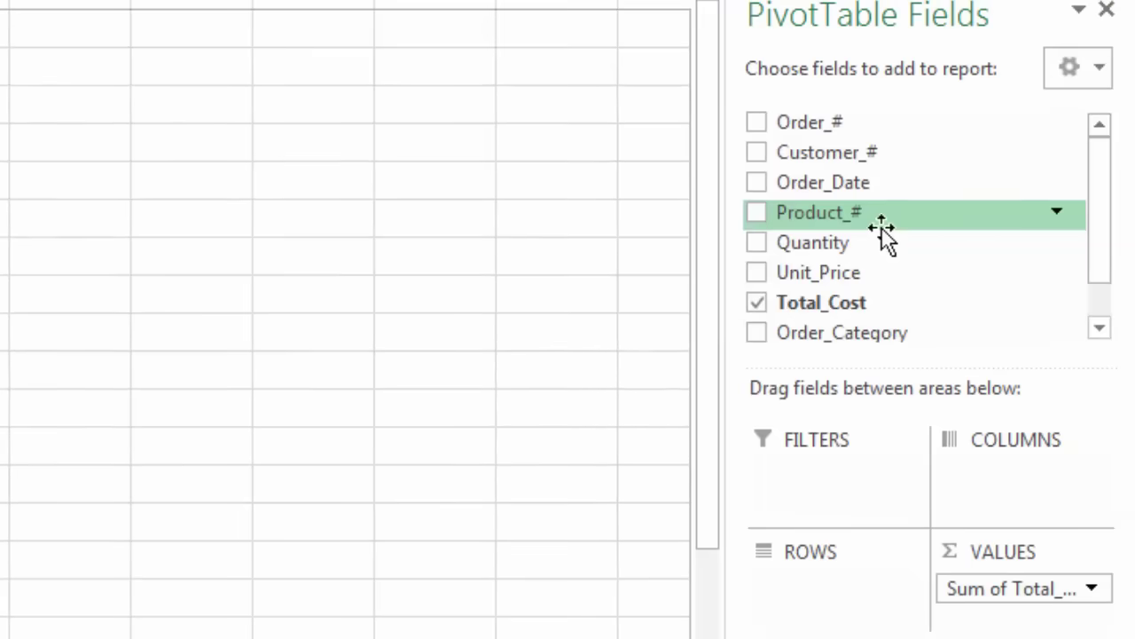
{"action": "left_click_drag", "start_coordinate": [1097, 266], "coordinate": [1083, 302]}
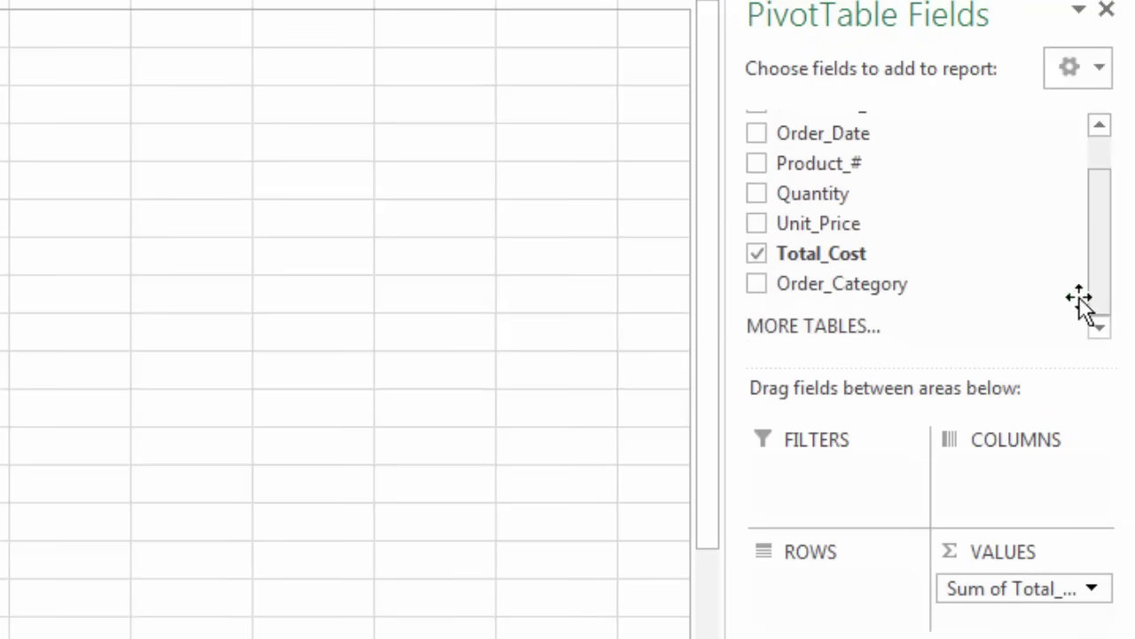
{"action": "left_click_drag", "start_coordinate": [849, 283], "coordinate": [831, 594]}
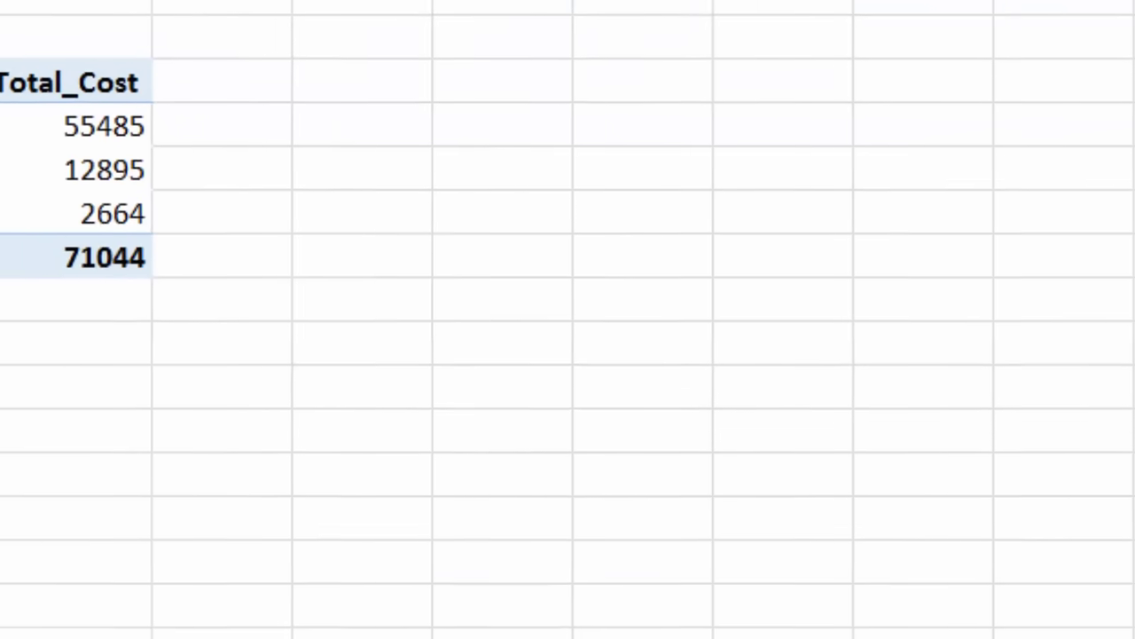
{"action": "left_click_drag", "start_coordinate": [825, 593], "coordinate": [1003, 496]}
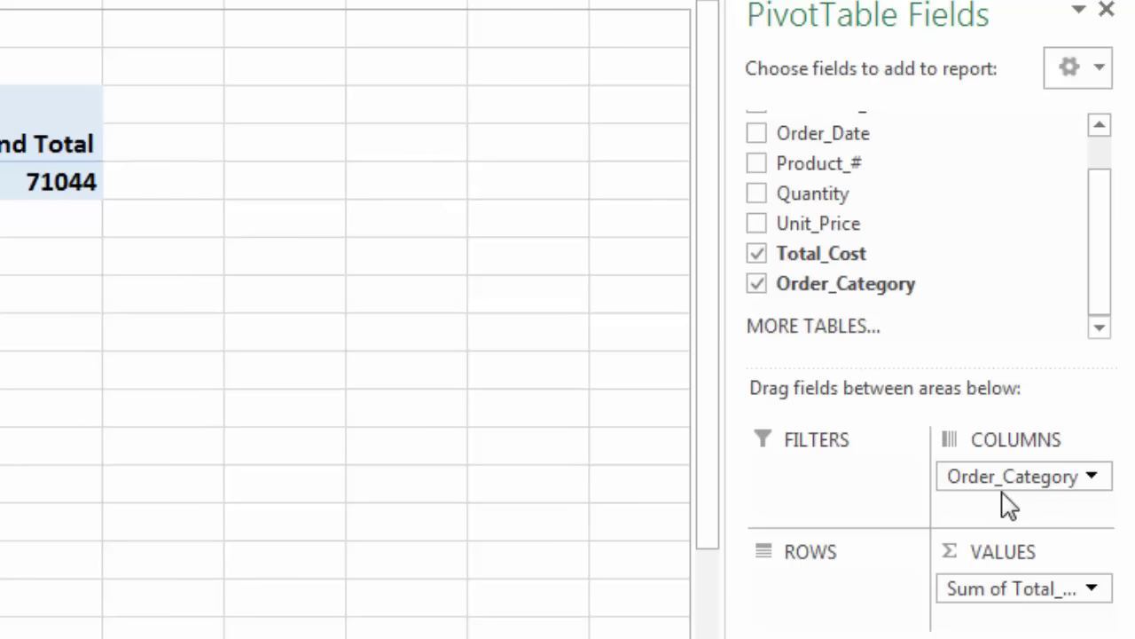
{"action": "left_click_drag", "start_coordinate": [1003, 489], "coordinate": [825, 587]}
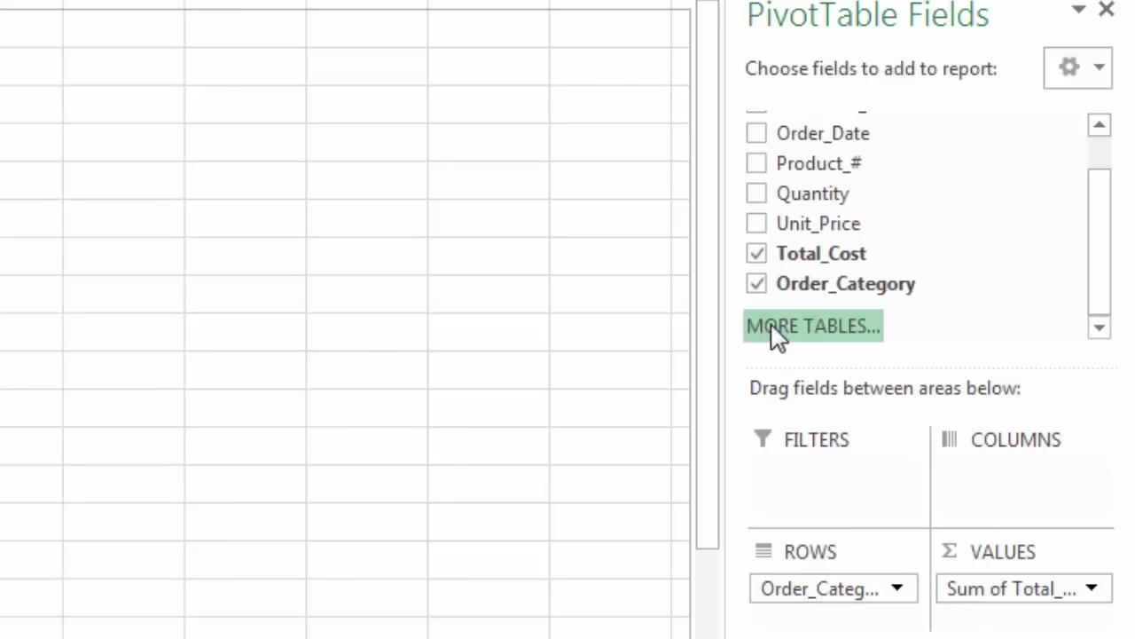
- Replace Order_Category with Product_# as the PivotTable's row field
{"action": "left_click", "coordinate": [756, 284]}
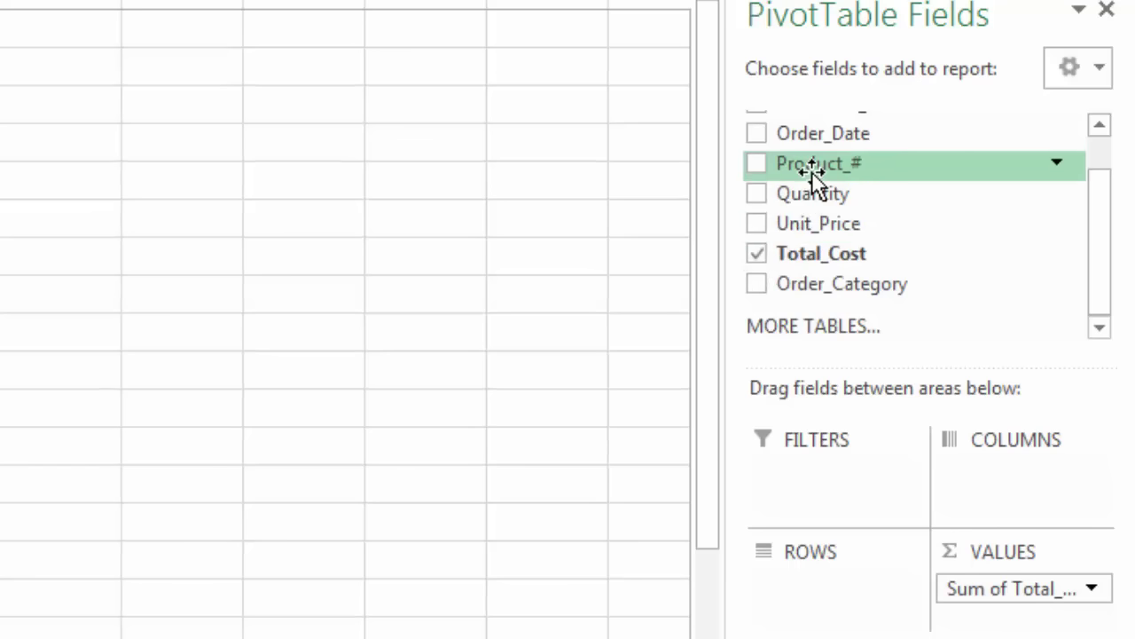
{"action": "left_click_drag", "start_coordinate": [811, 171], "coordinate": [805, 603]}
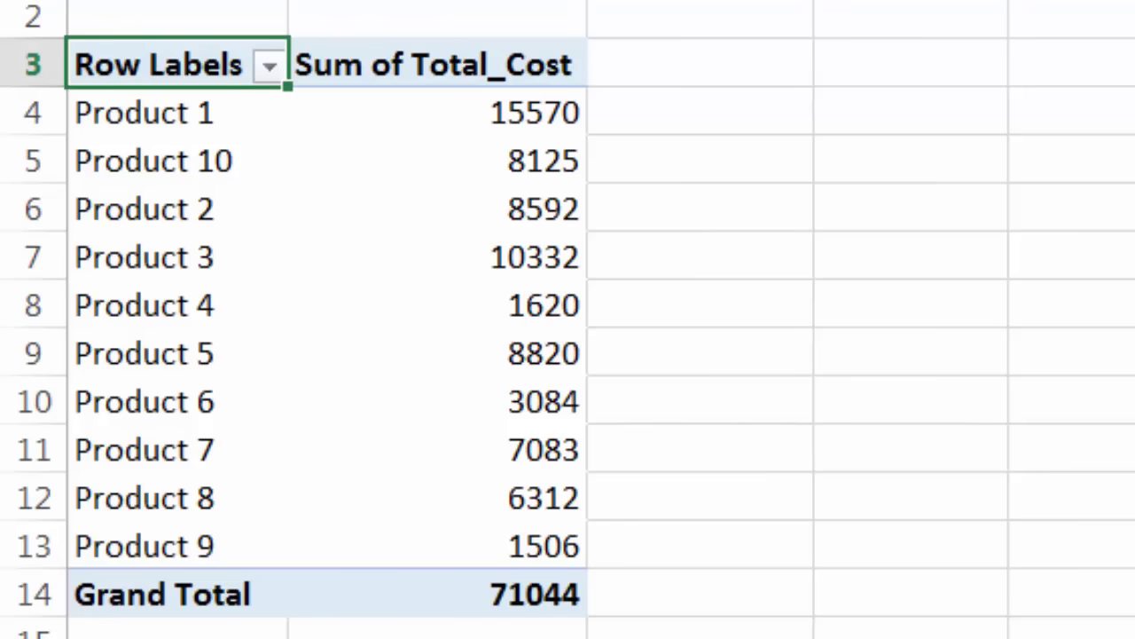
- Clear Product_# and Total_Cost from the PivotTable and rebuild it as the sum of Quantity by Product_# in rows
{"action": "left_click", "coordinate": [757, 165]}
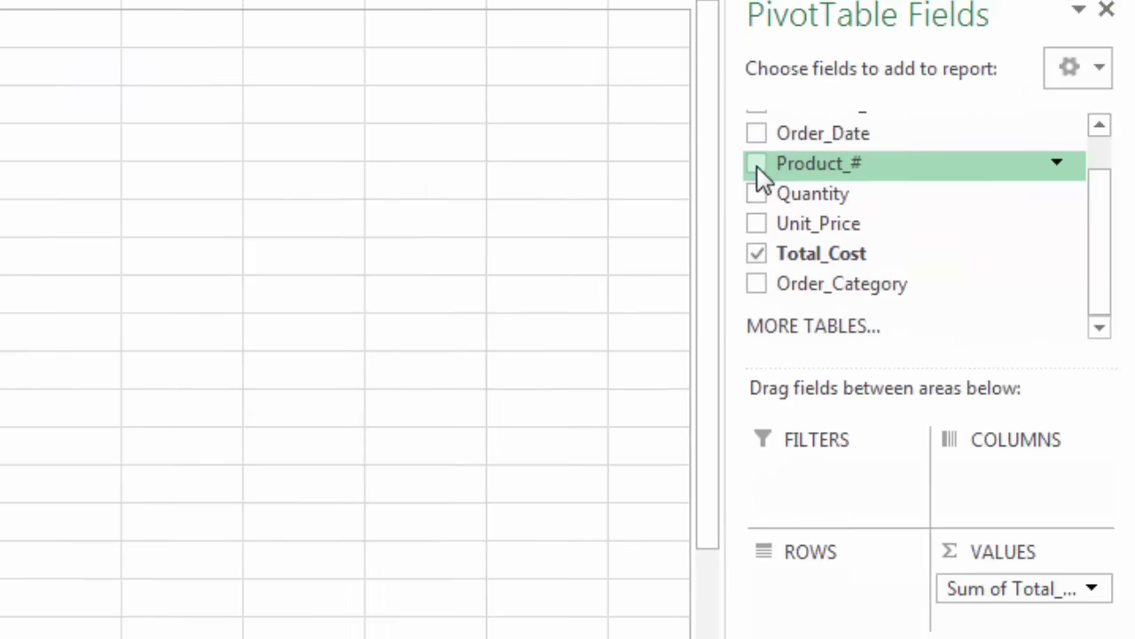
{"action": "left_click", "coordinate": [756, 255]}
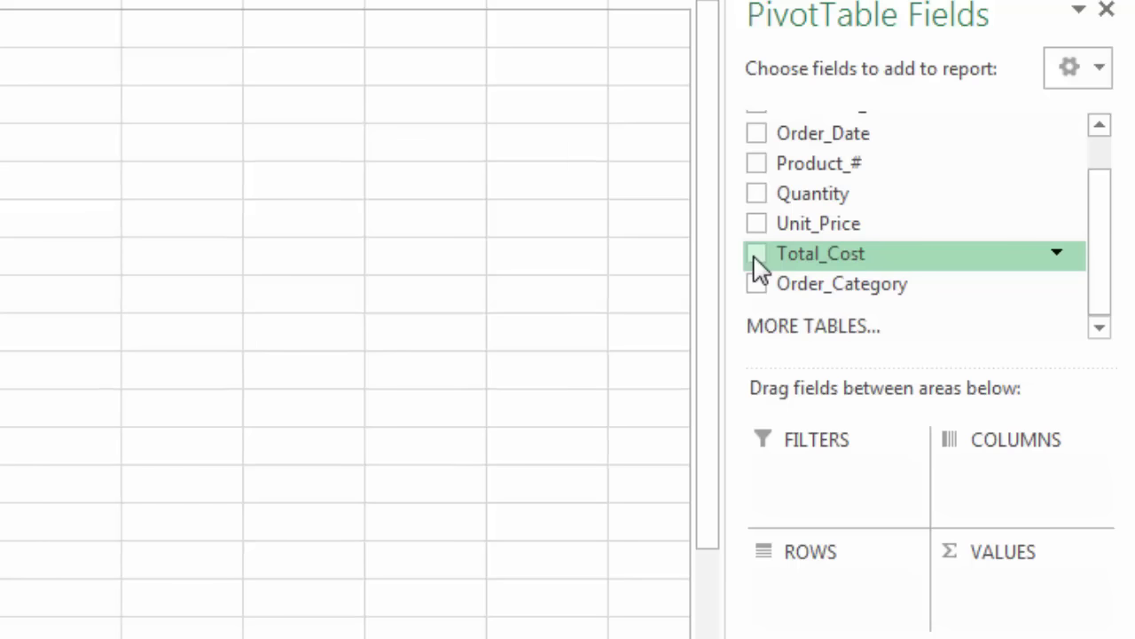
{"action": "left_click", "coordinate": [756, 197]}
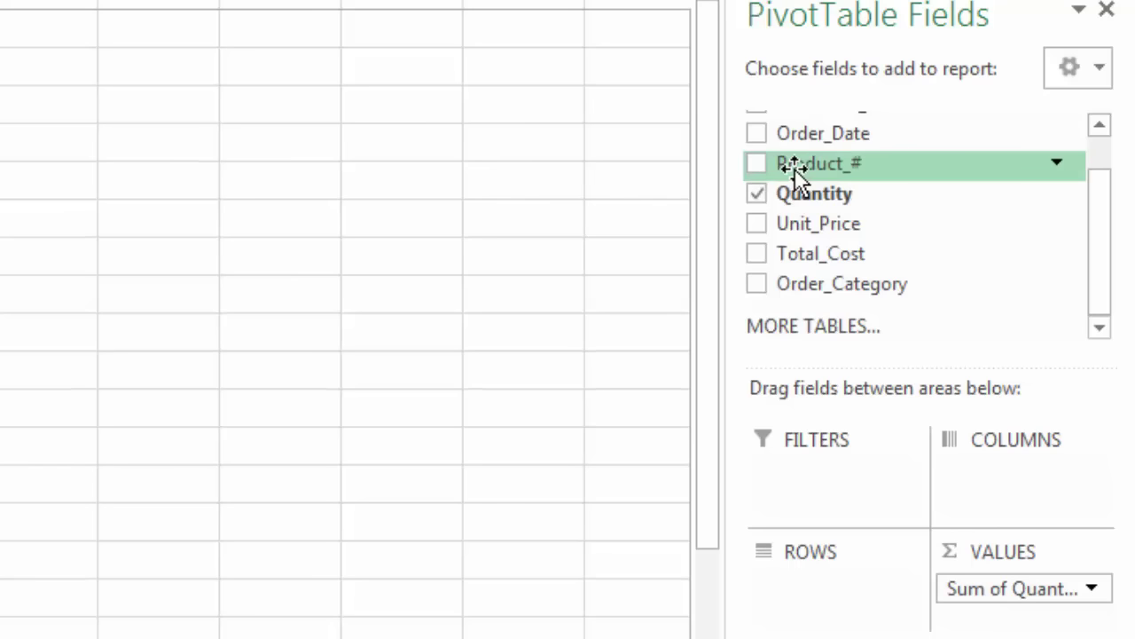
{"action": "left_click_drag", "start_coordinate": [796, 171], "coordinate": [809, 587]}
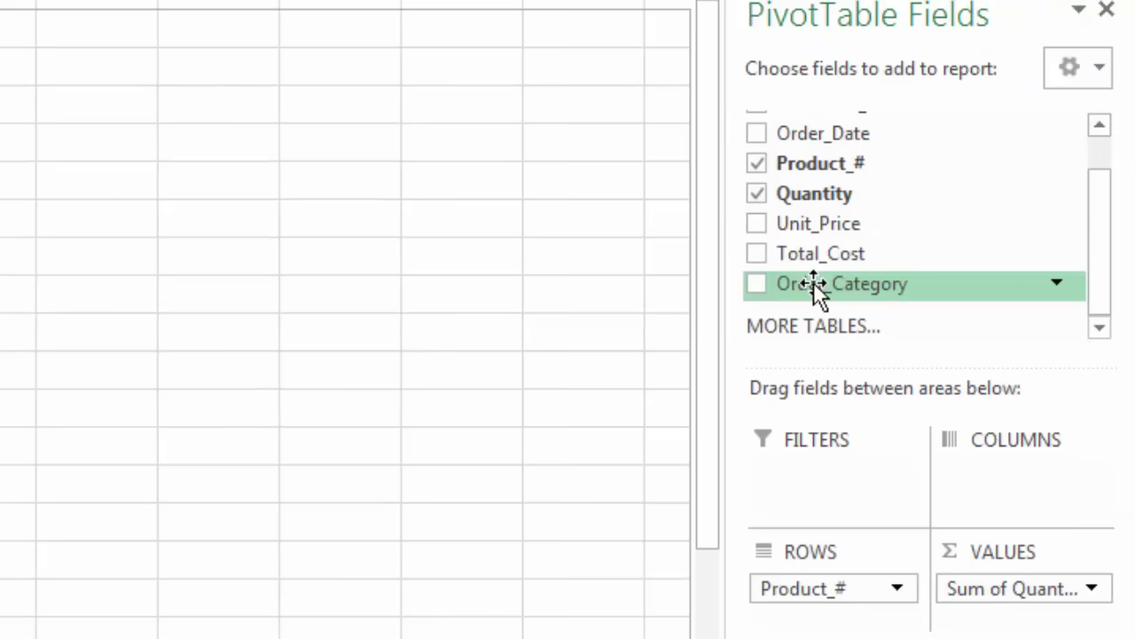
- Add Order_Category above Product_# in the PivotTable rows, and try it as the column field instead
{"action": "left_click_drag", "start_coordinate": [813, 282], "coordinate": [825, 587]}
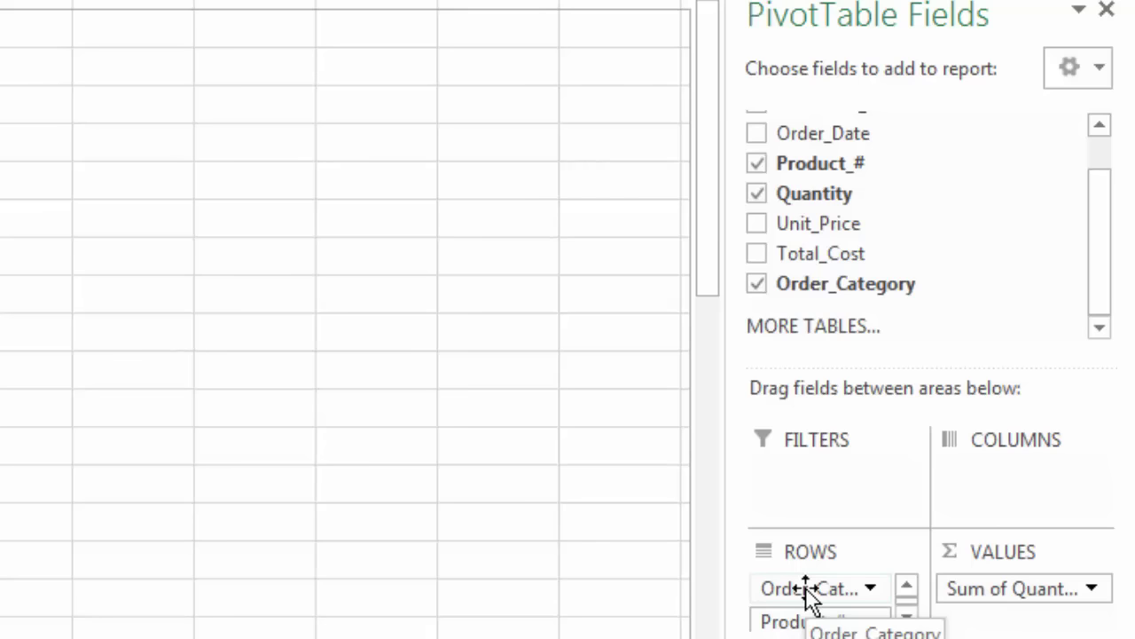
{"action": "left_click_drag", "start_coordinate": [807, 590], "coordinate": [1002, 488]}
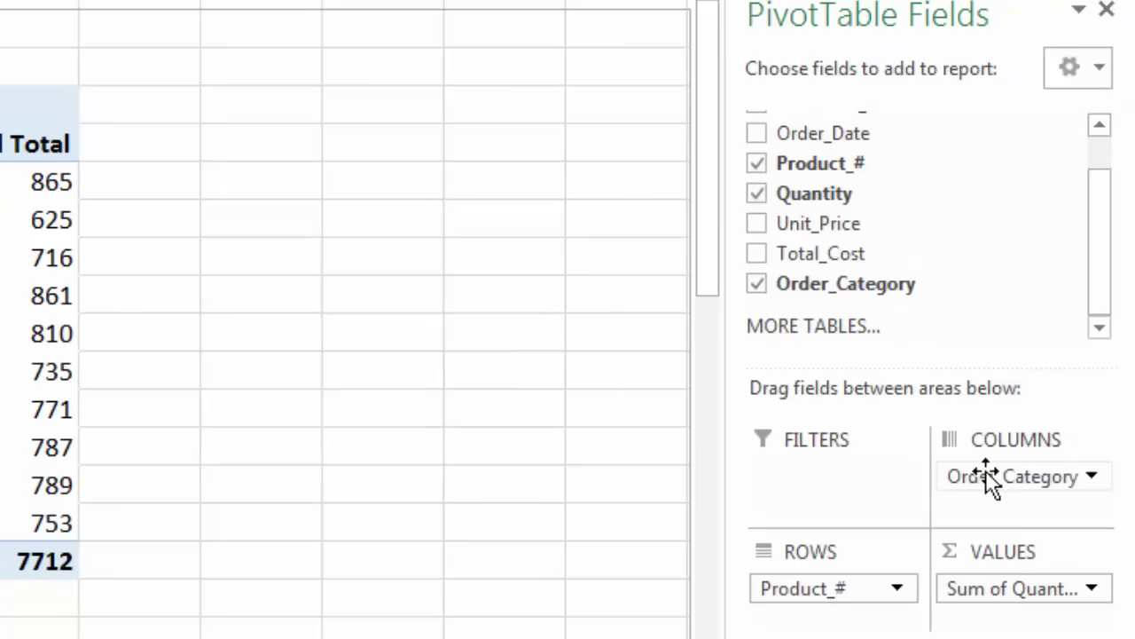
- Make Order_Category the report filter and limit it to Normal Order and Small Order
{"action": "left_click_drag", "start_coordinate": [987, 476], "coordinate": [839, 488]}
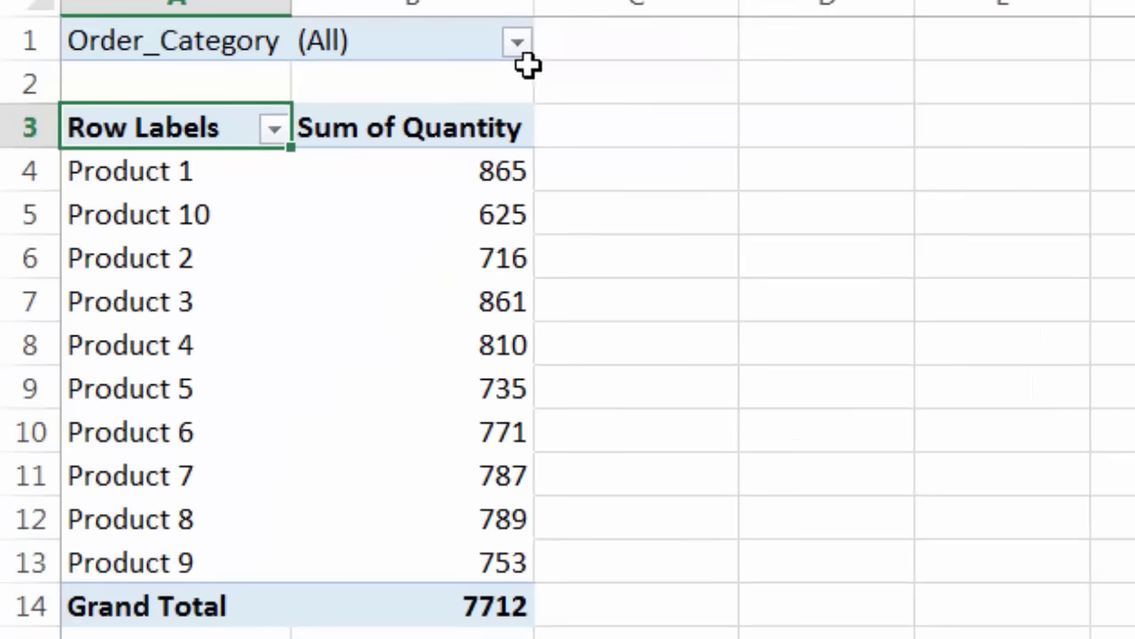
{"action": "left_click", "coordinate": [516, 43]}
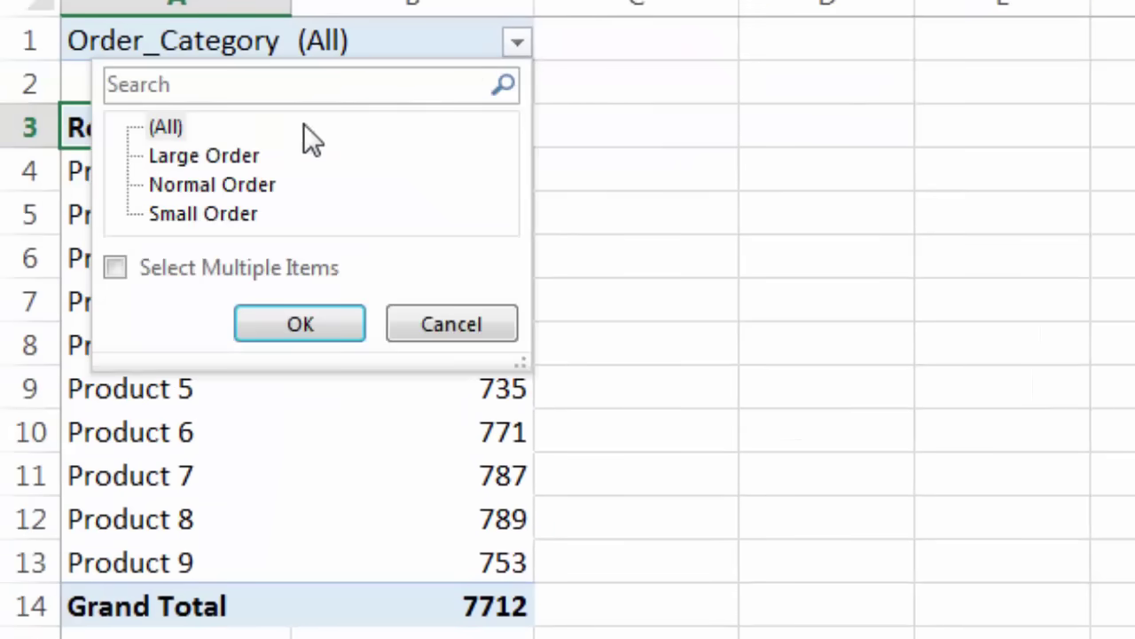
{"action": "left_click", "coordinate": [116, 272]}
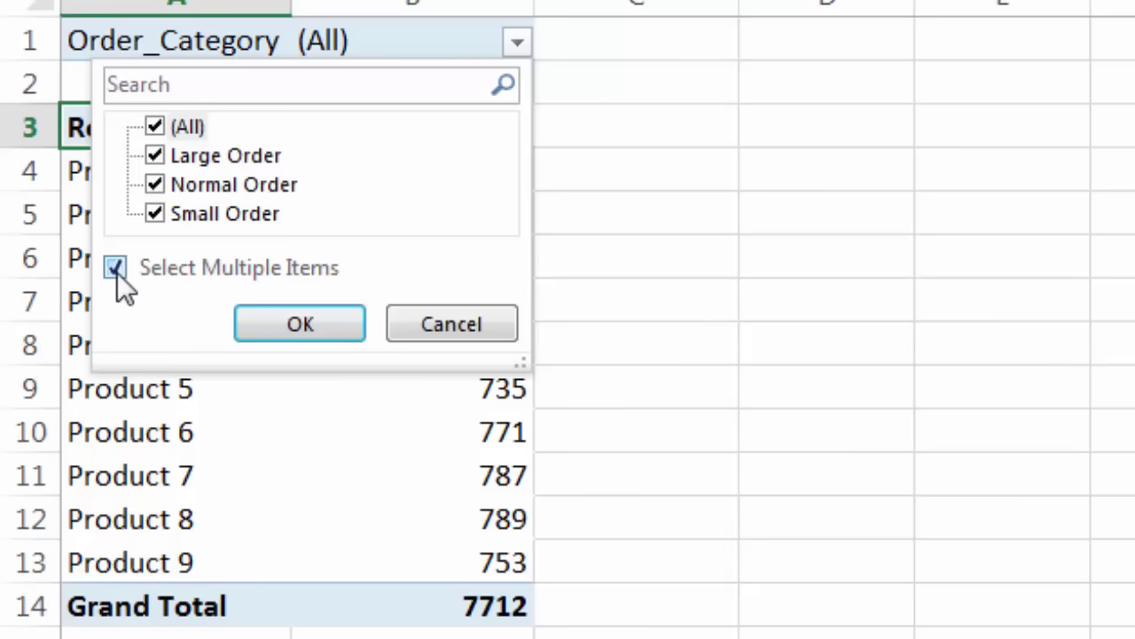
{"action": "left_click", "coordinate": [154, 128]}
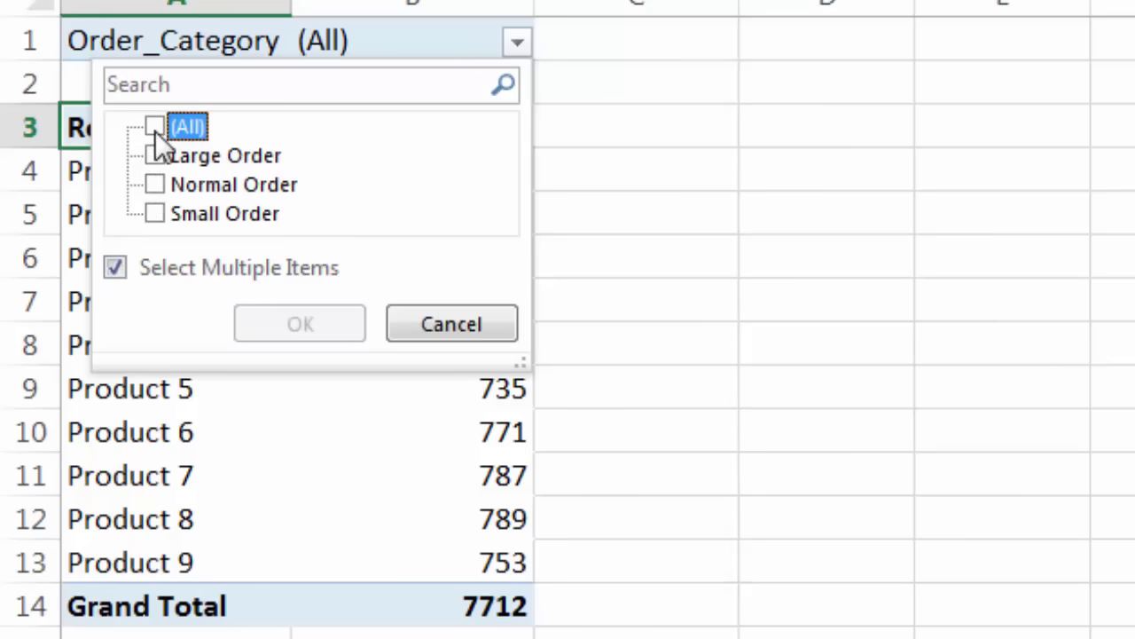
{"action": "left_click", "coordinate": [154, 213]}
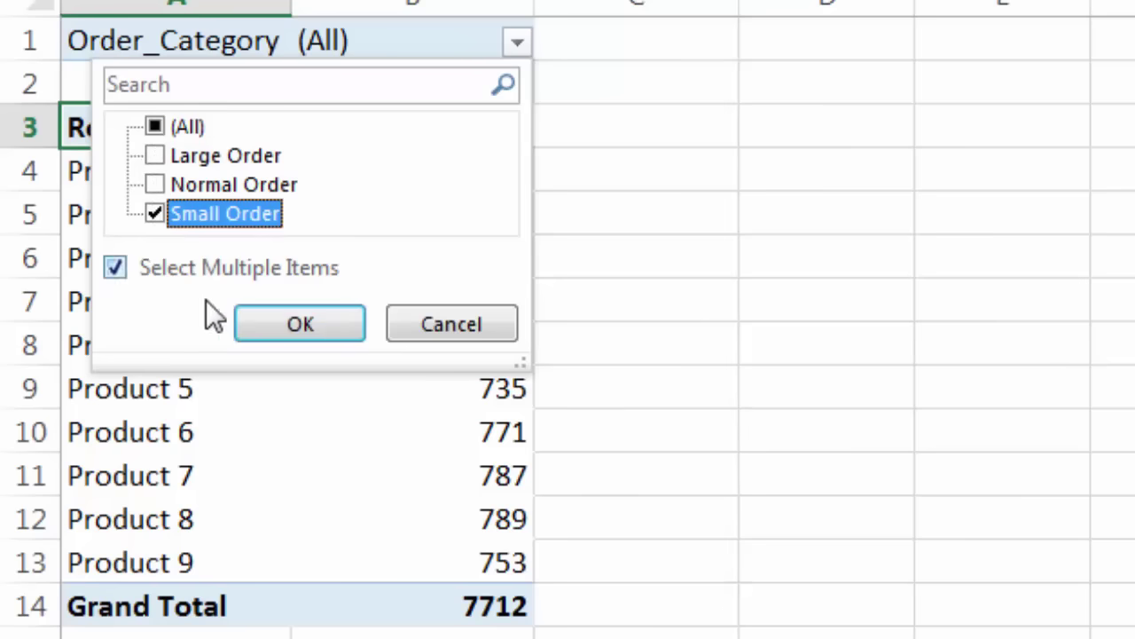
{"action": "left_click", "coordinate": [155, 184]}
{"action": "left_click", "coordinate": [272, 317]}
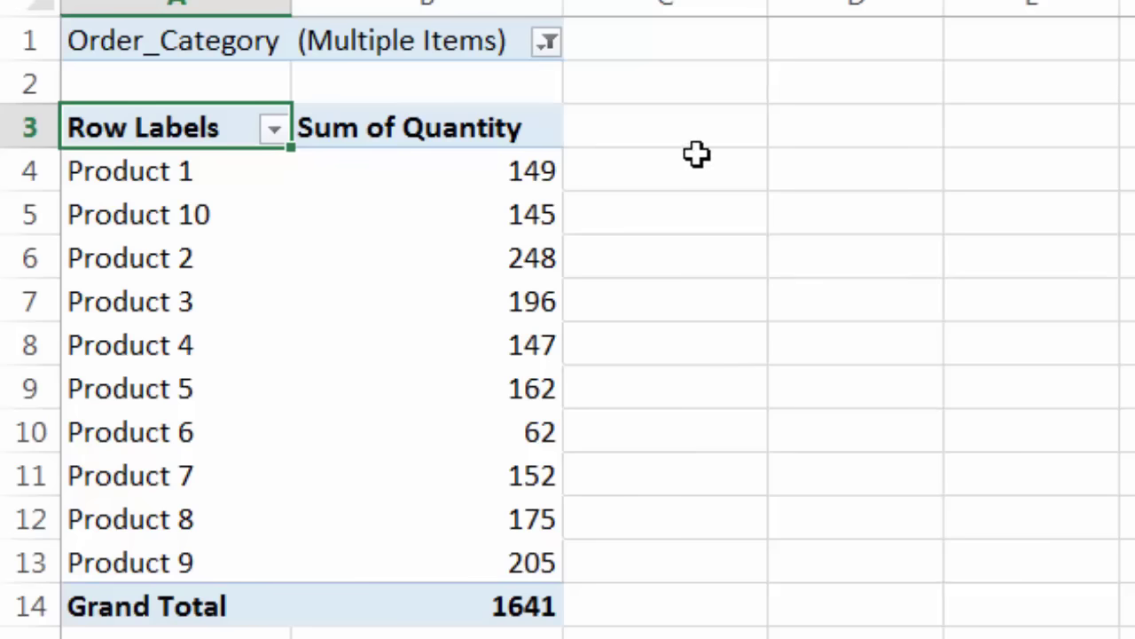
- Set the Order_Category filter back to all categories and return the field to the rows above Product_#
{"action": "left_click", "coordinate": [550, 43]}
{"action": "left_click", "coordinate": [182, 127]}
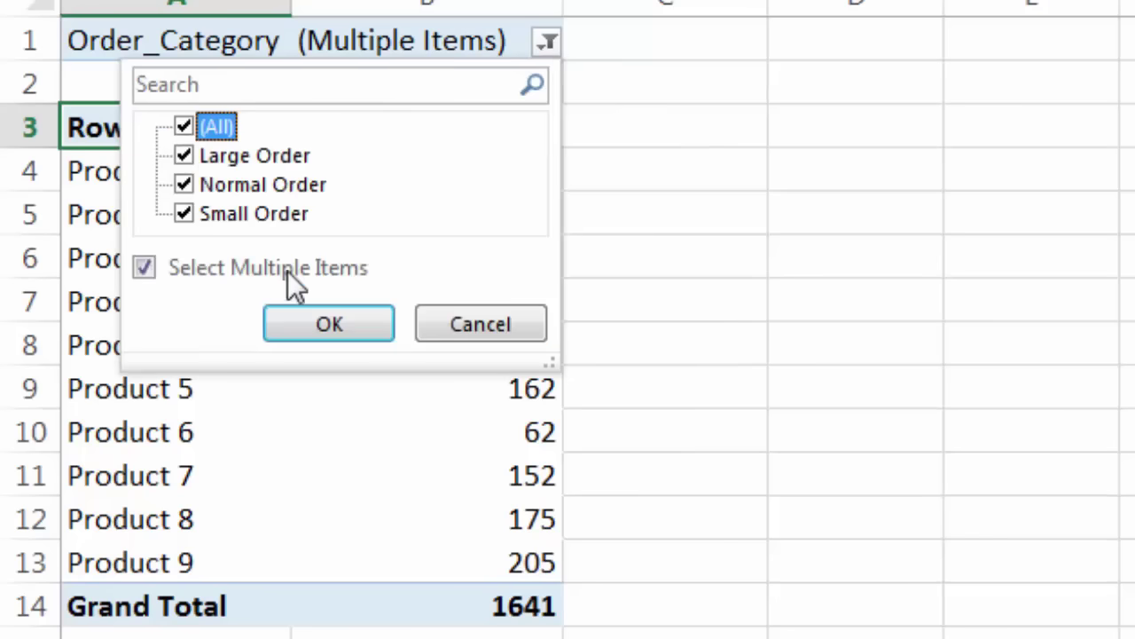
{"action": "left_click", "coordinate": [319, 321]}
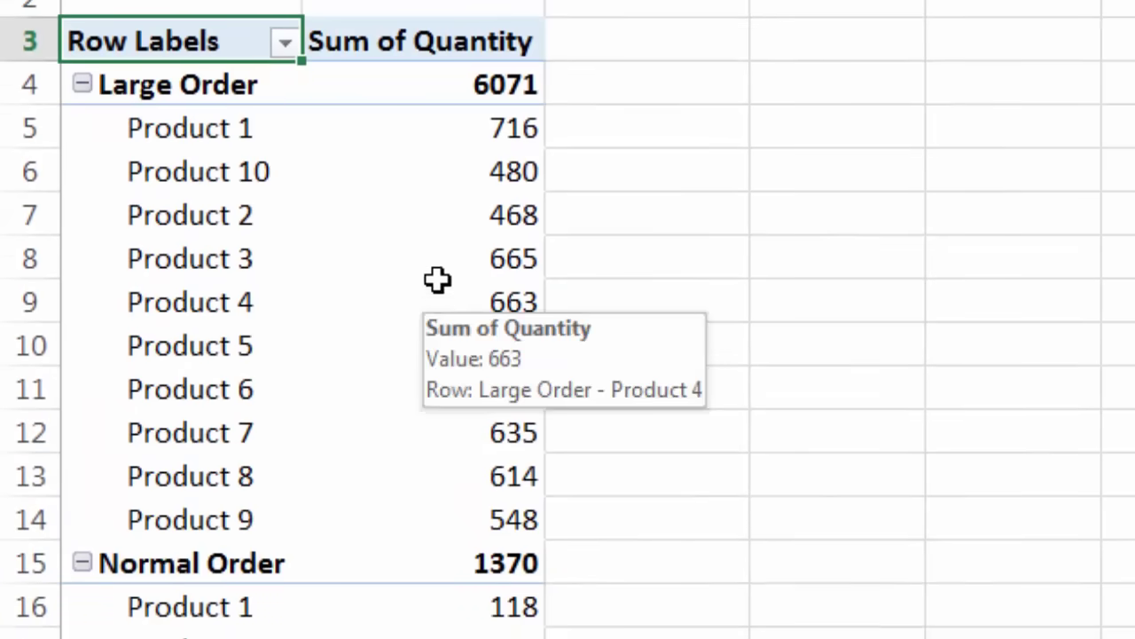
- Rename the PivotTable's Sum of Quantity header to "Quantity Sold"
{"action": "left_click", "coordinate": [426, 42]}
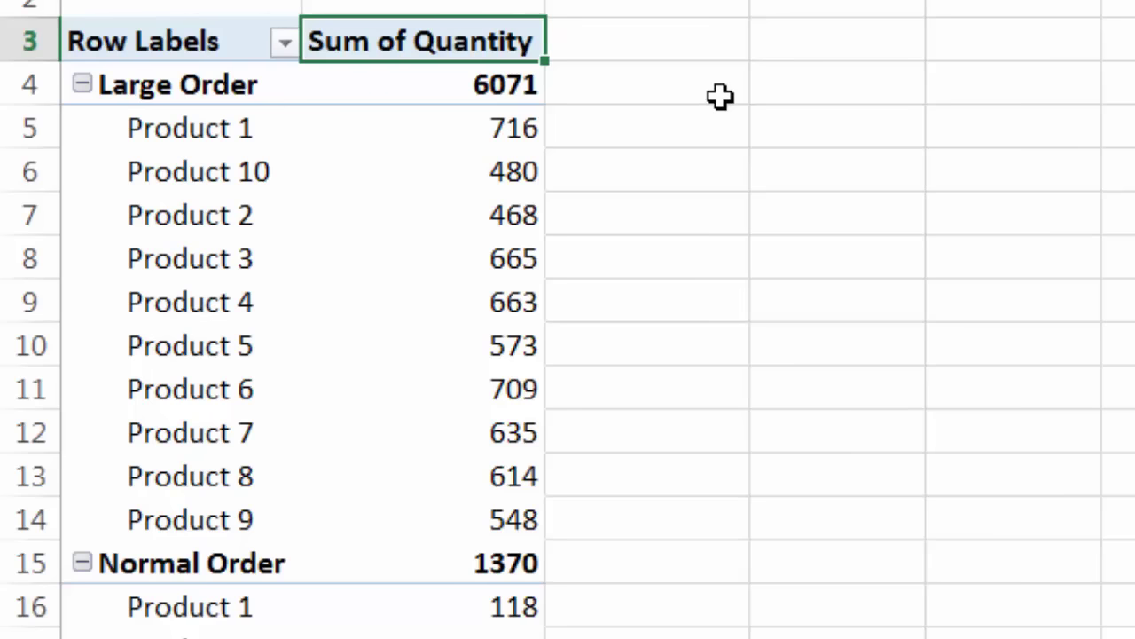
{"action": "type", "text": "Quantity S"}
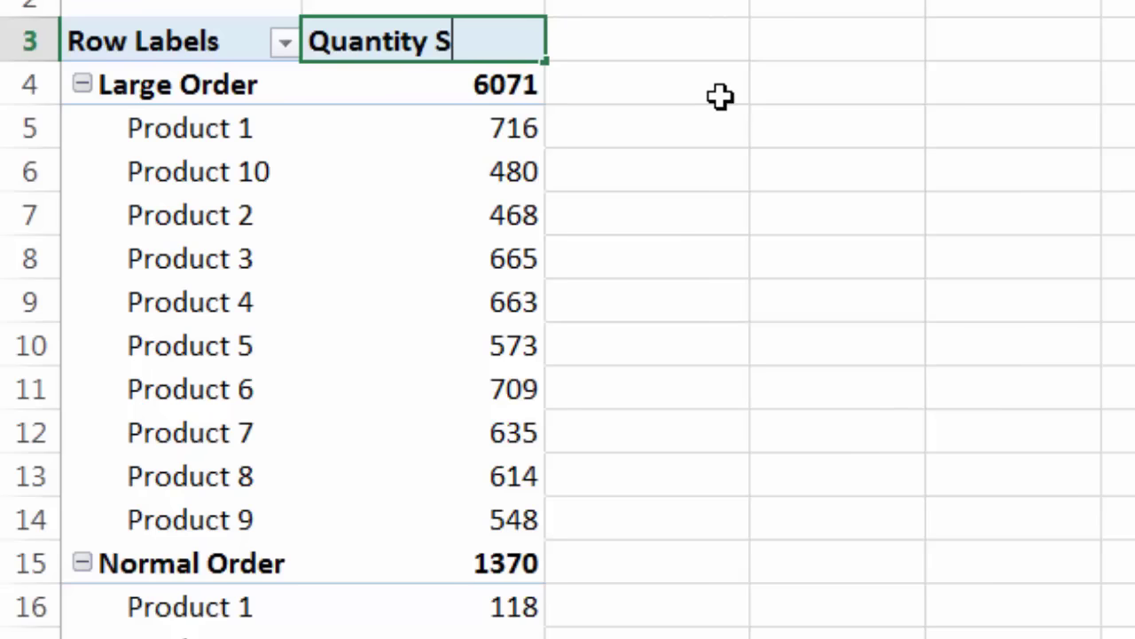
{"action": "type", "text": "old"}
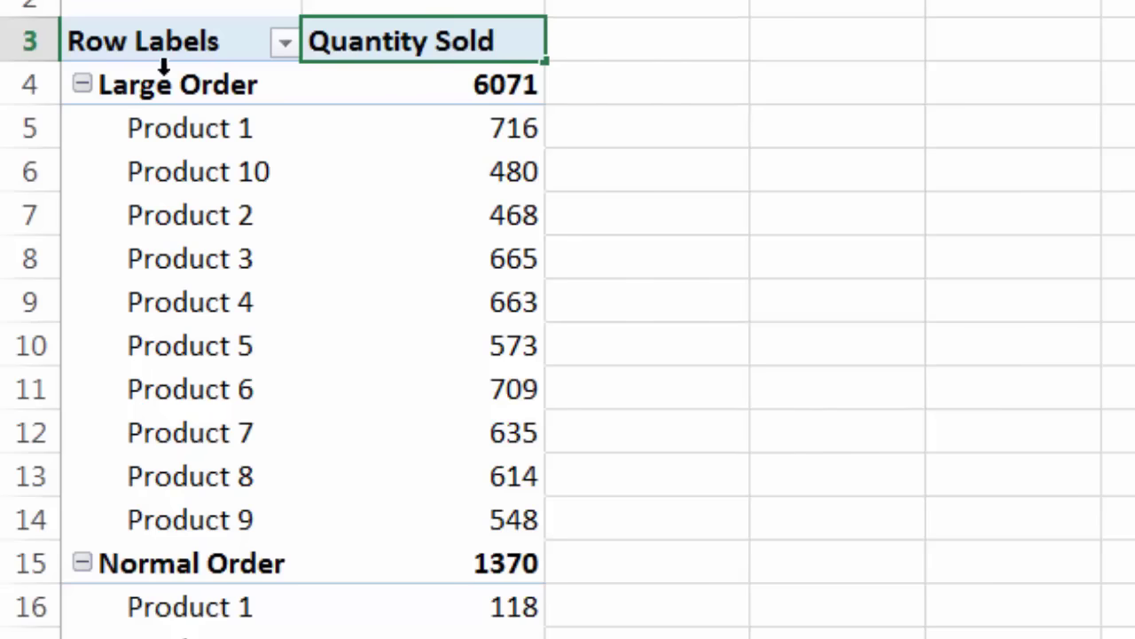
- Replace the PivotTable's Row Labels header text with "Products"
{"action": "left_click", "coordinate": [84, 40]}
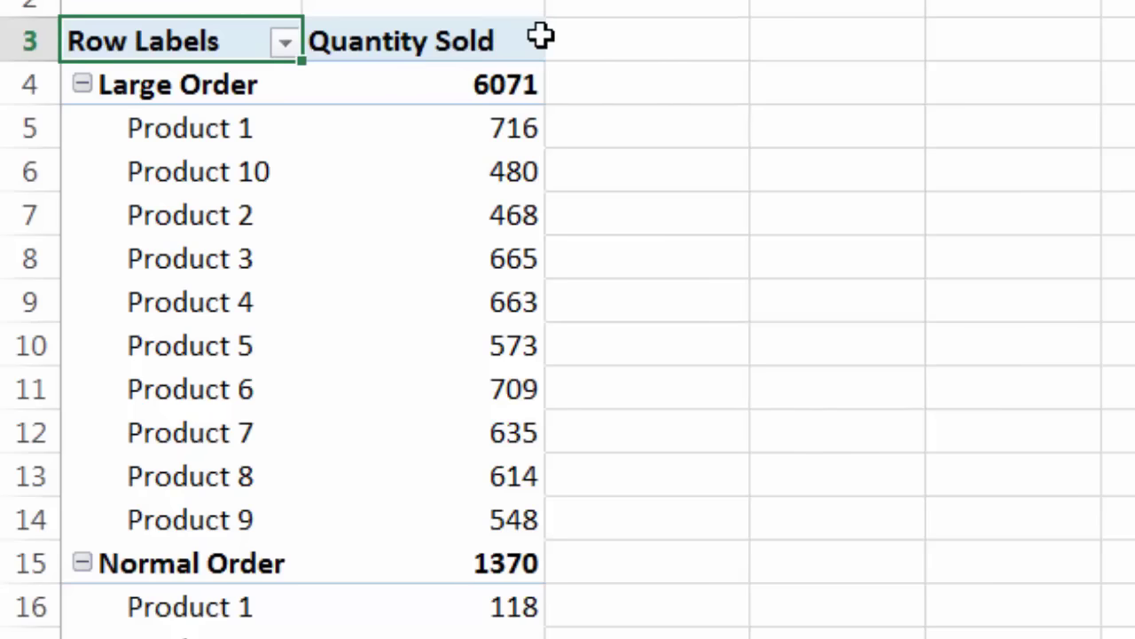
{"action": "type", "text": "Order"}
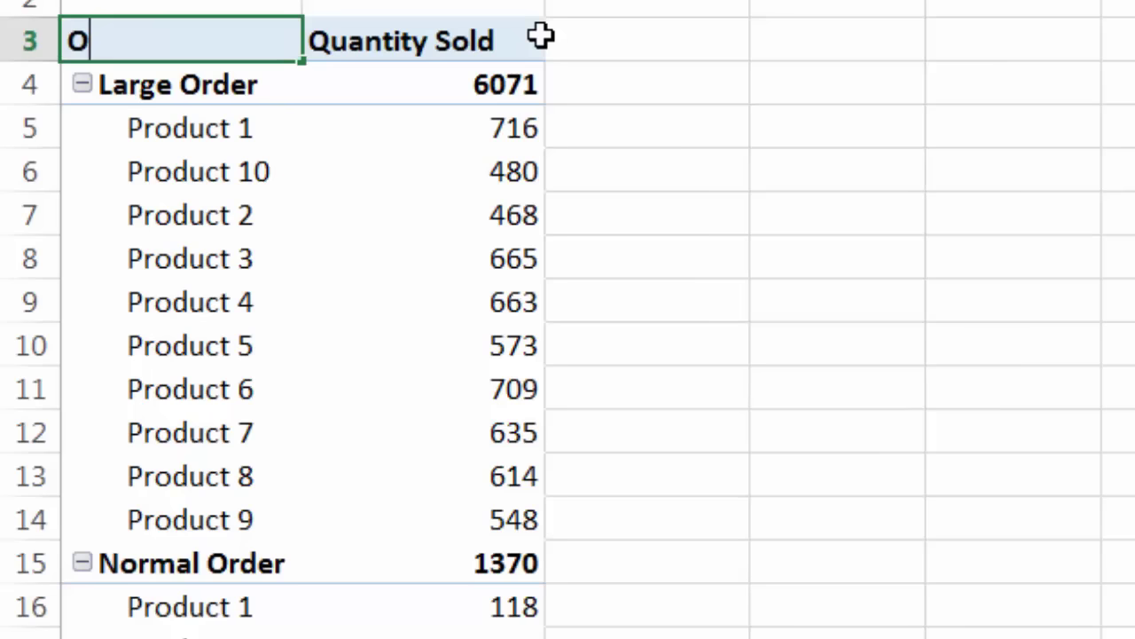
{"action": "key", "text": "BackSpace"}
{"action": "key", "text": "BackSpace"}
{"action": "key", "text": "BackSpace"}
{"action": "key", "text": "BackSpace"}
{"action": "key", "text": "BackSpace"}
{"action": "type", "text": "Products"}
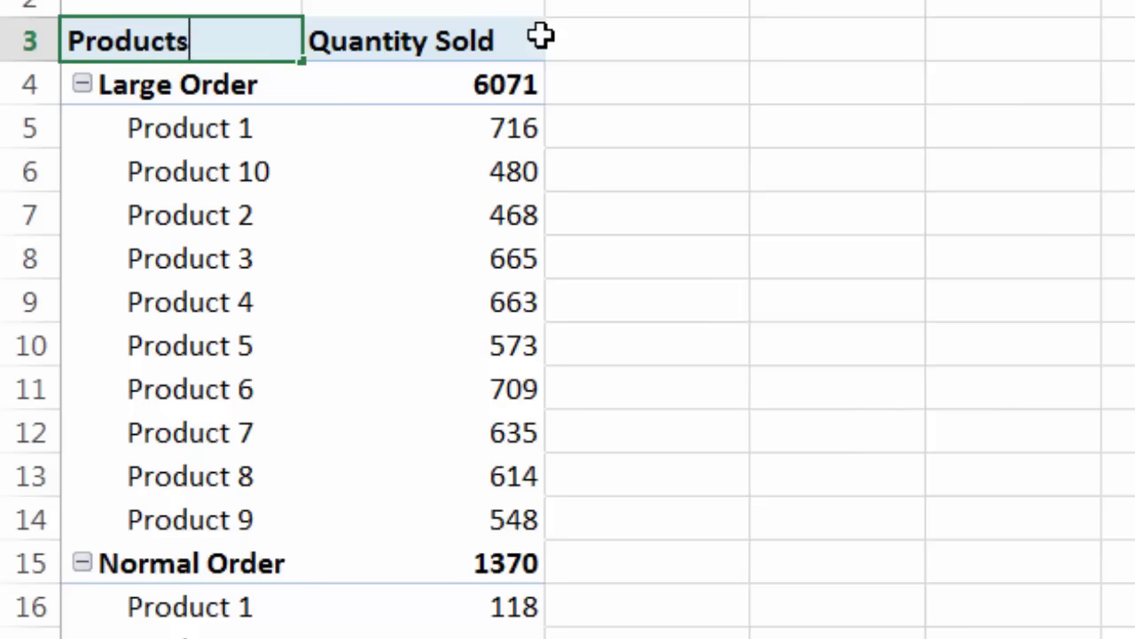
- Apply the Dark-category PivotTable style with a dark grey header row and light periwinkle-blue body to the PivotTable
{"action": "left_click", "coordinate": [734, 190]}
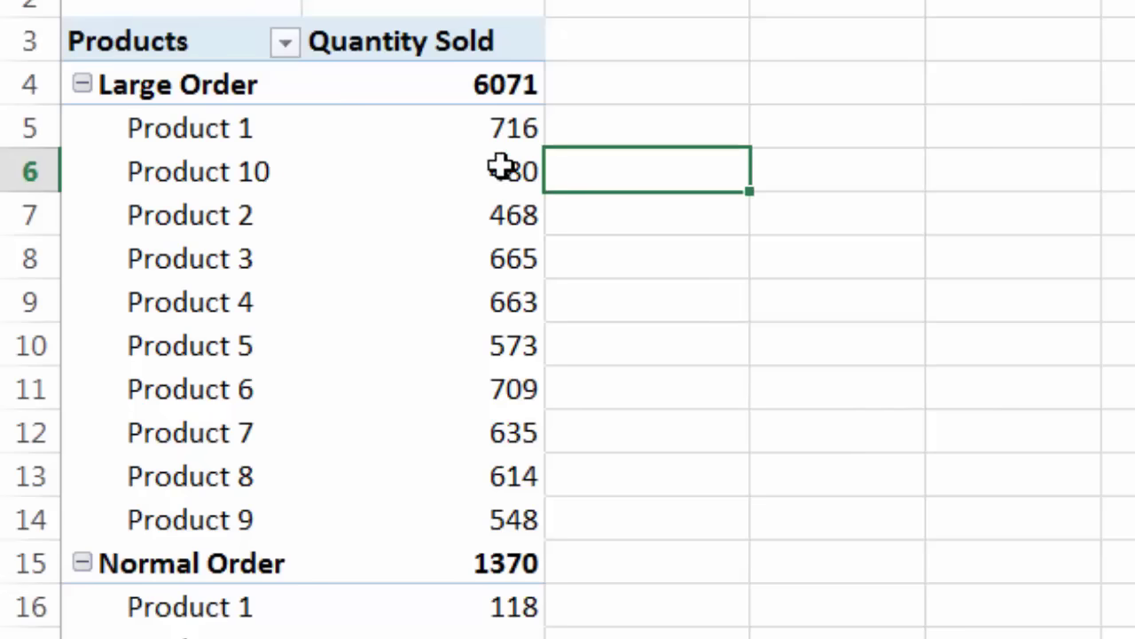
{"action": "left_click", "coordinate": [375, 175]}
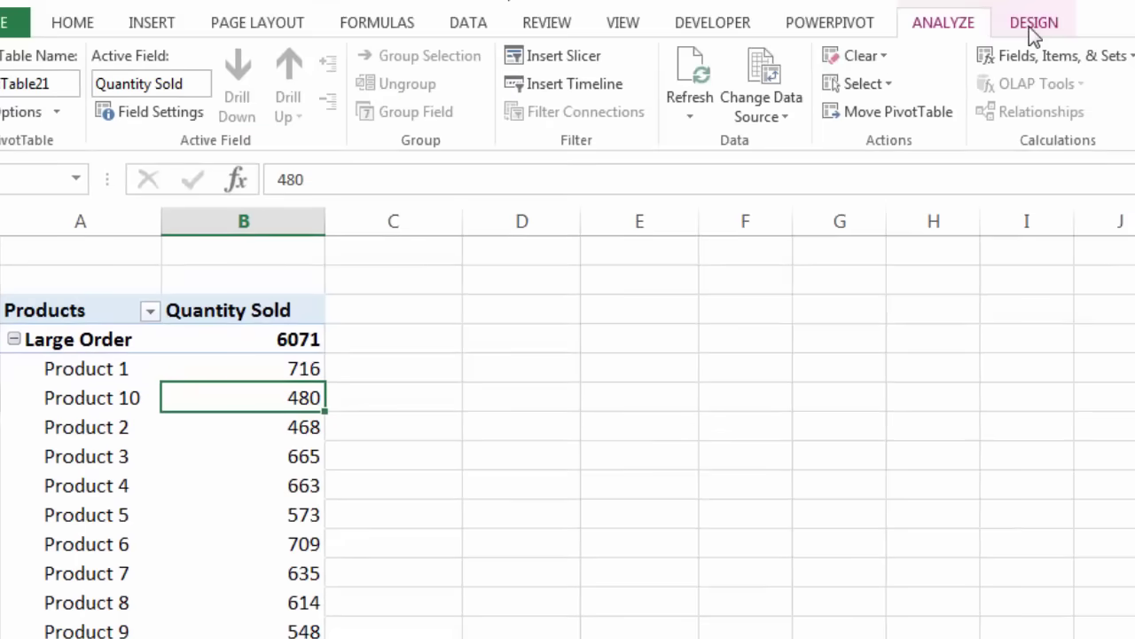
{"action": "left_click", "coordinate": [1030, 24]}
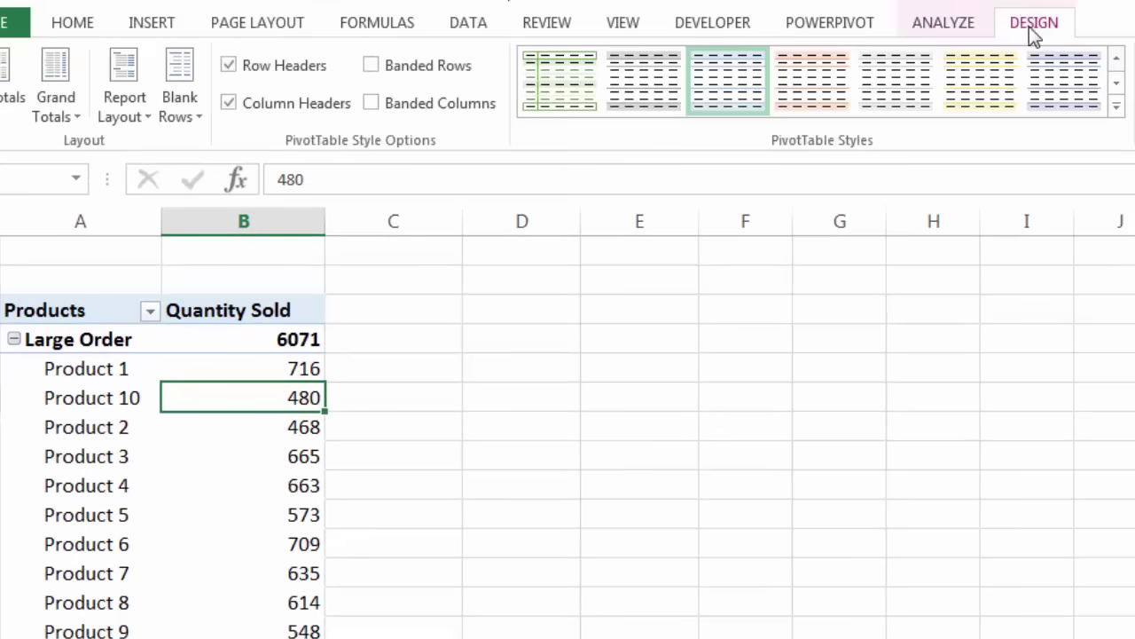
{"action": "left_click", "coordinate": [1115, 108]}
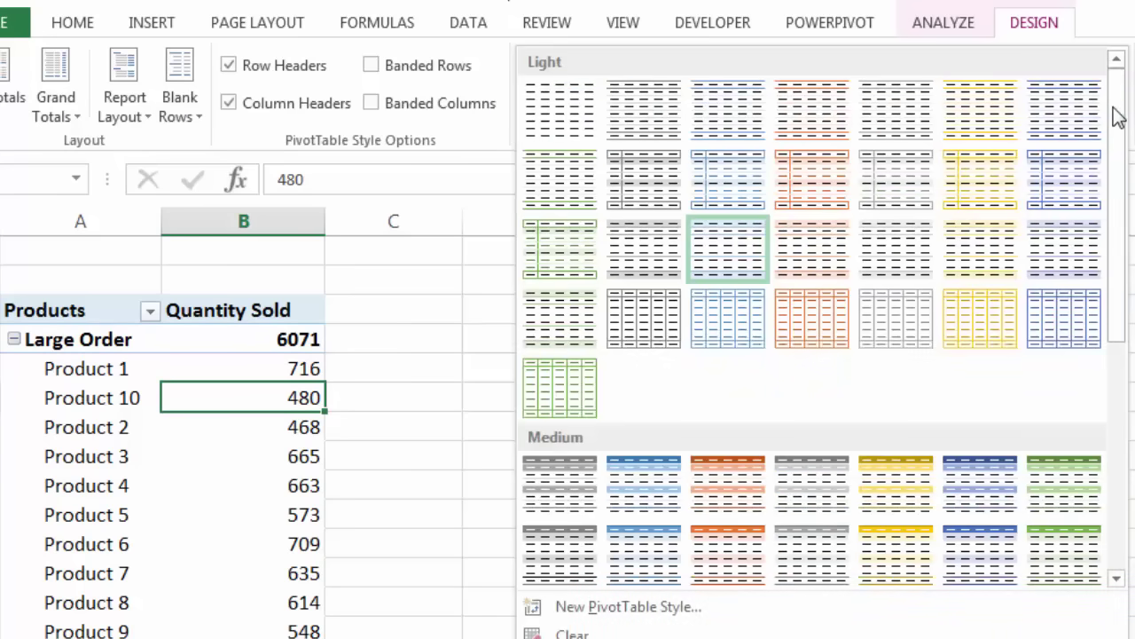
{"action": "left_click_drag", "start_coordinate": [1120, 118], "coordinate": [1131, 377]}
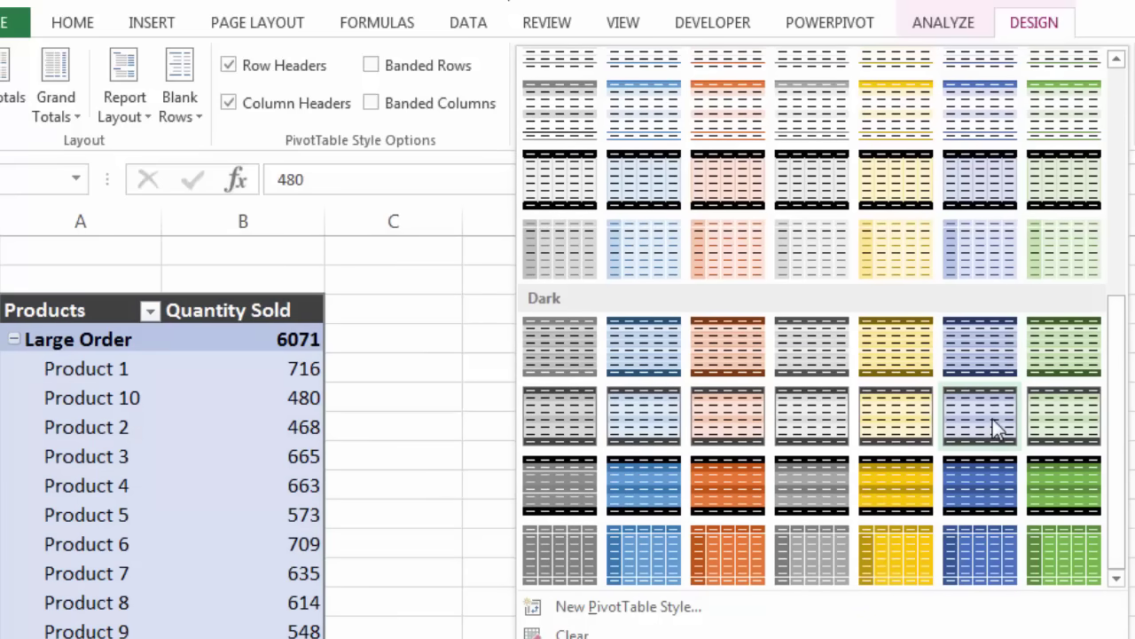
{"action": "left_click", "coordinate": [993, 419]}
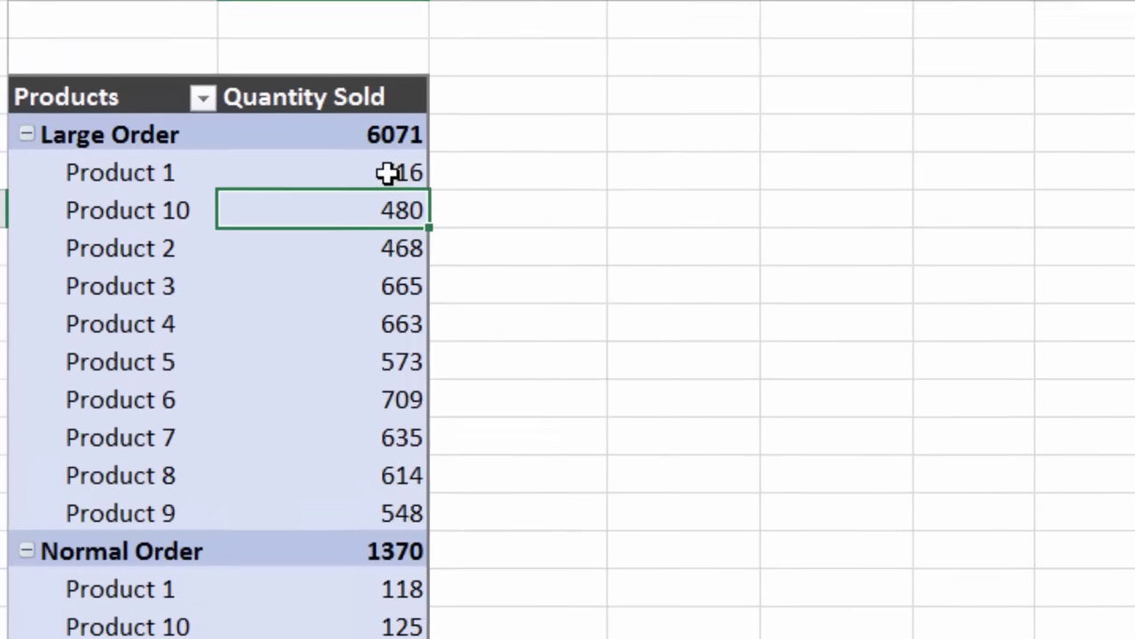
- Sort the products within each order category by Quantity Sold from largest to smallest
{"action": "mouse_move", "coordinate": [388, 173]}
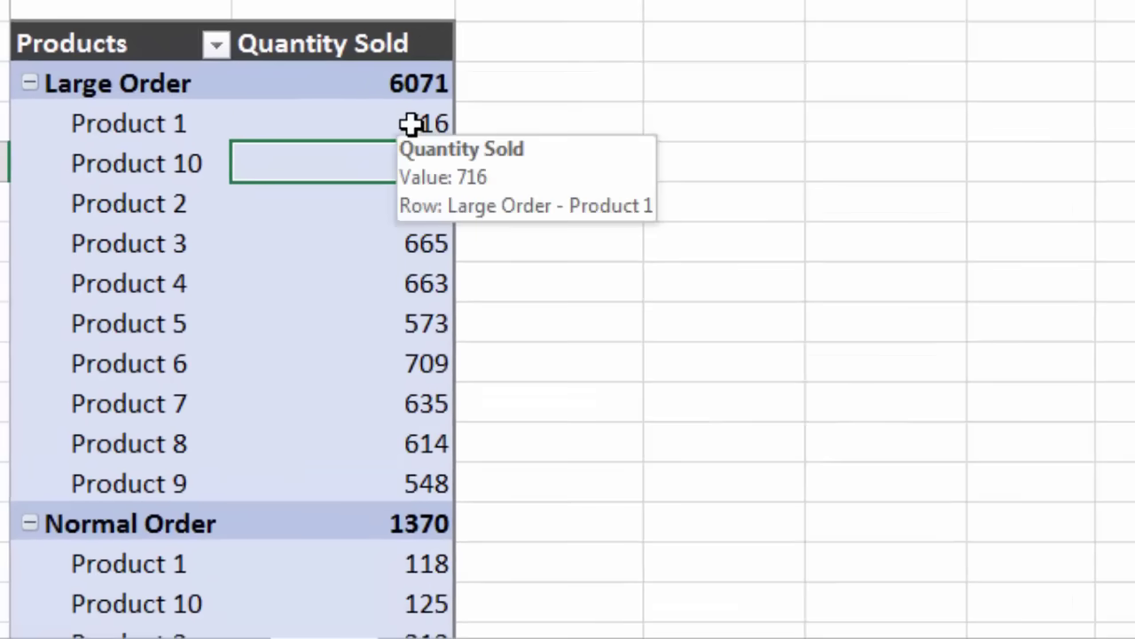
{"action": "right_click", "coordinate": [410, 124]}
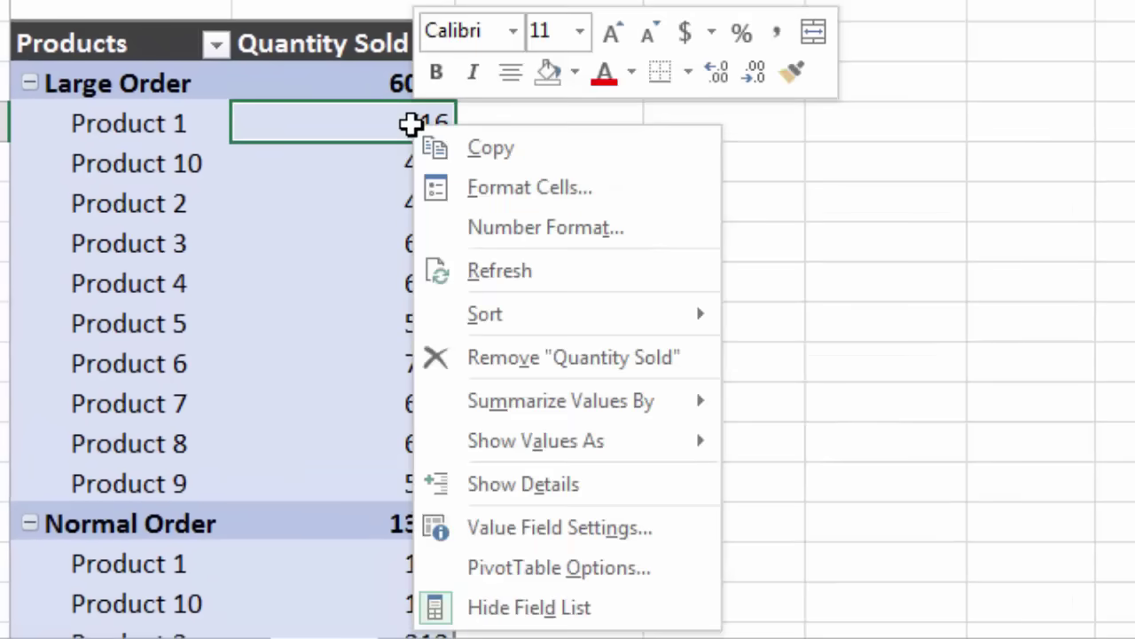
{"action": "mouse_move", "coordinate": [598, 317]}
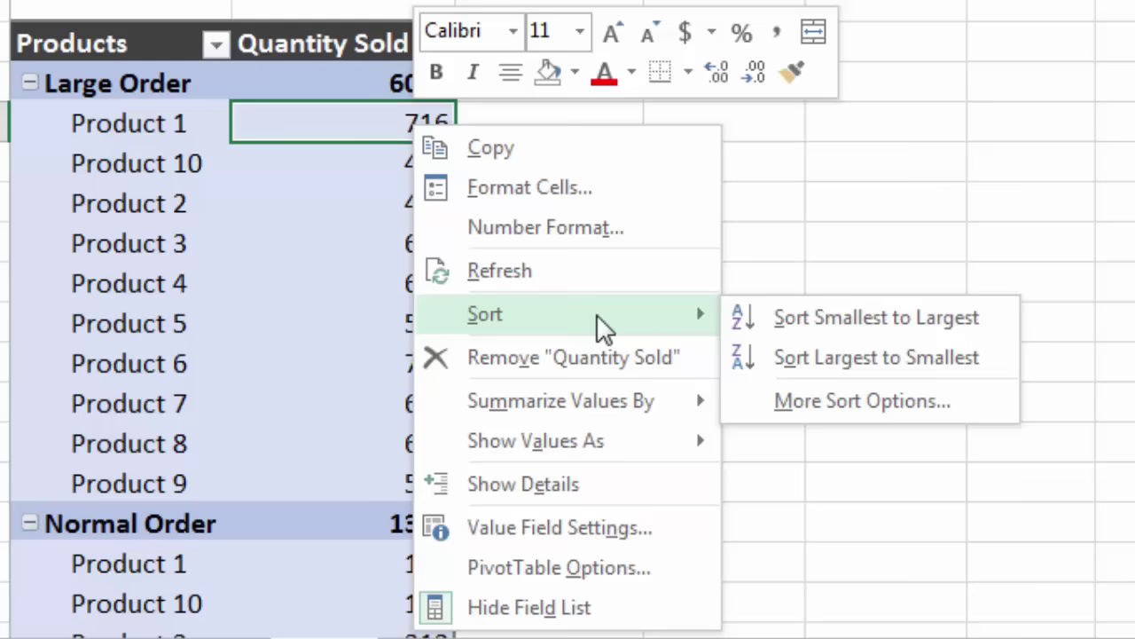
{"action": "left_click", "coordinate": [826, 362]}
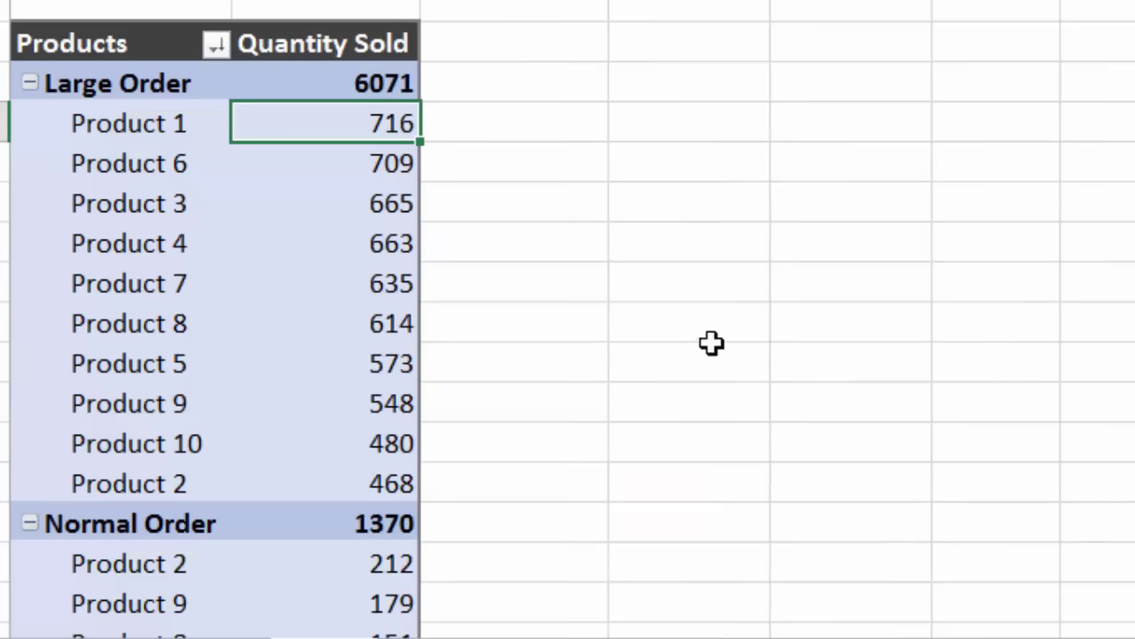